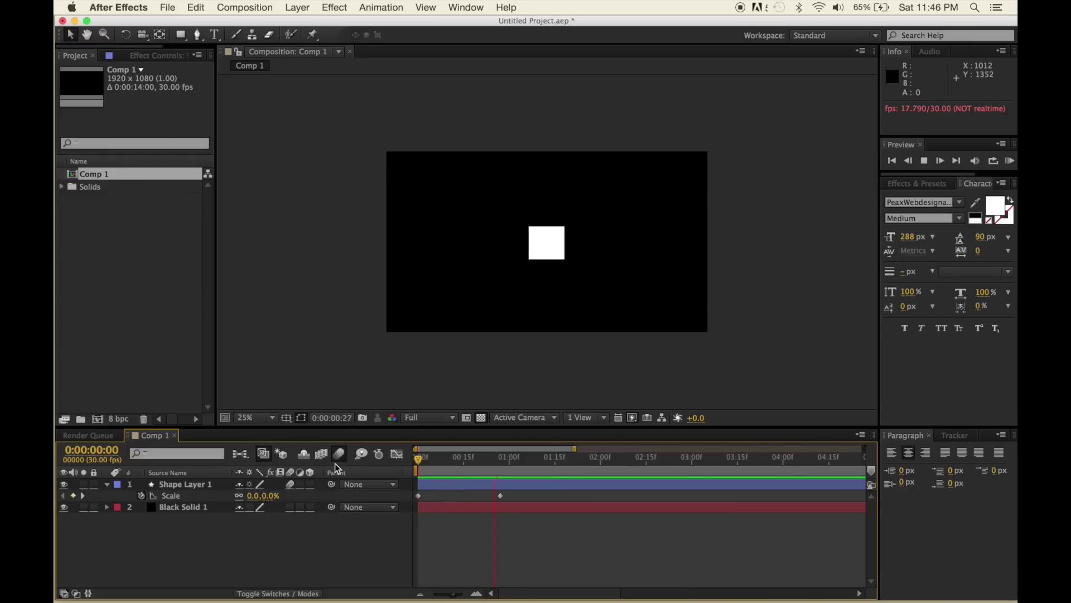
Add a 110% Scale keyframe at 0:00:00:24, one frame before the square's final keyframe
click(457, 457)
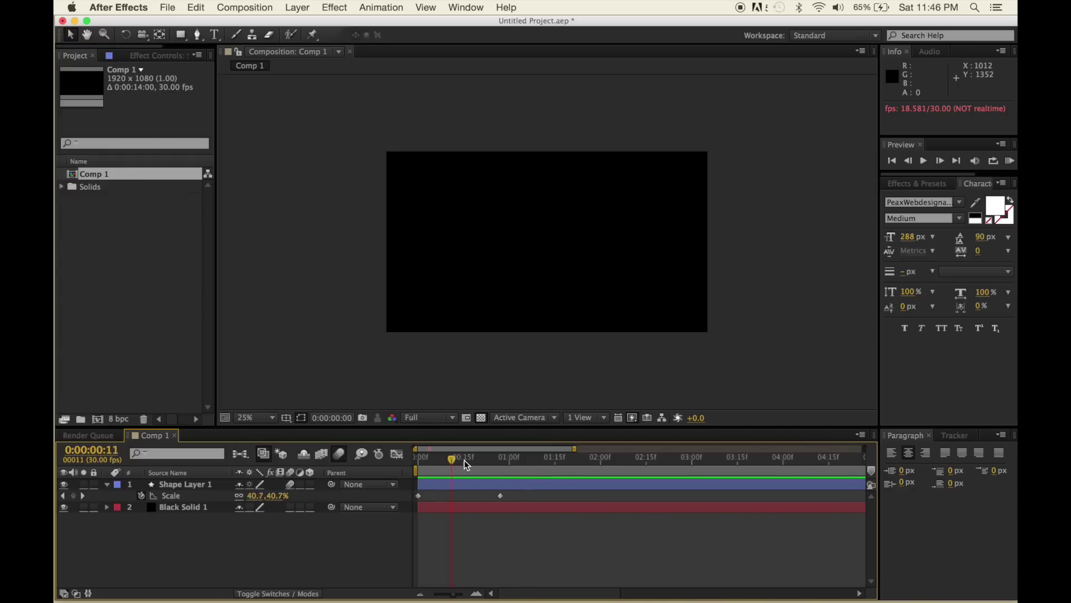
click(491, 469)
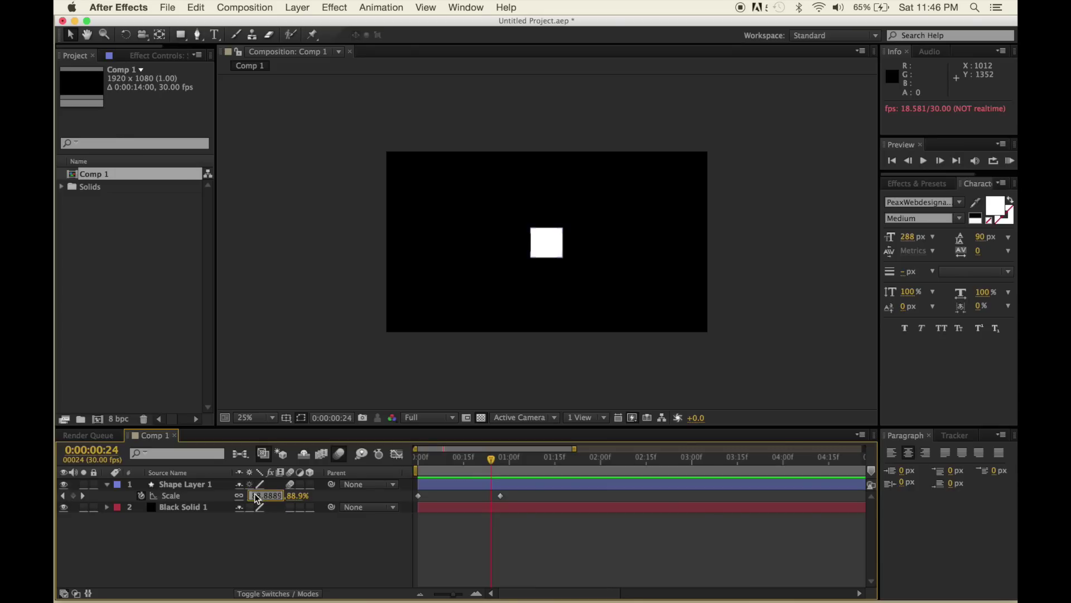
text(10)
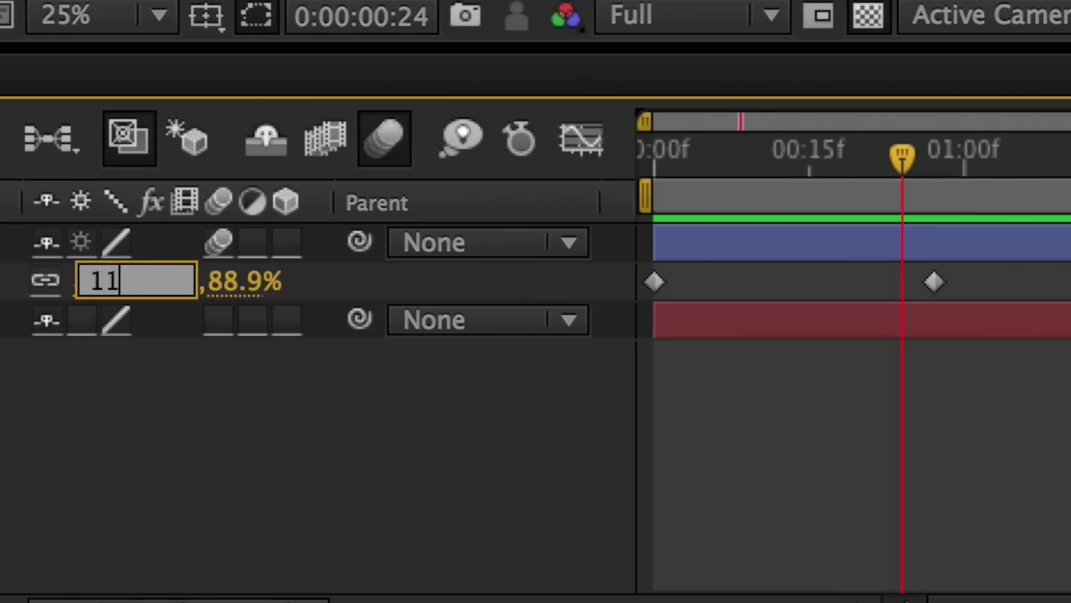
key(Return)
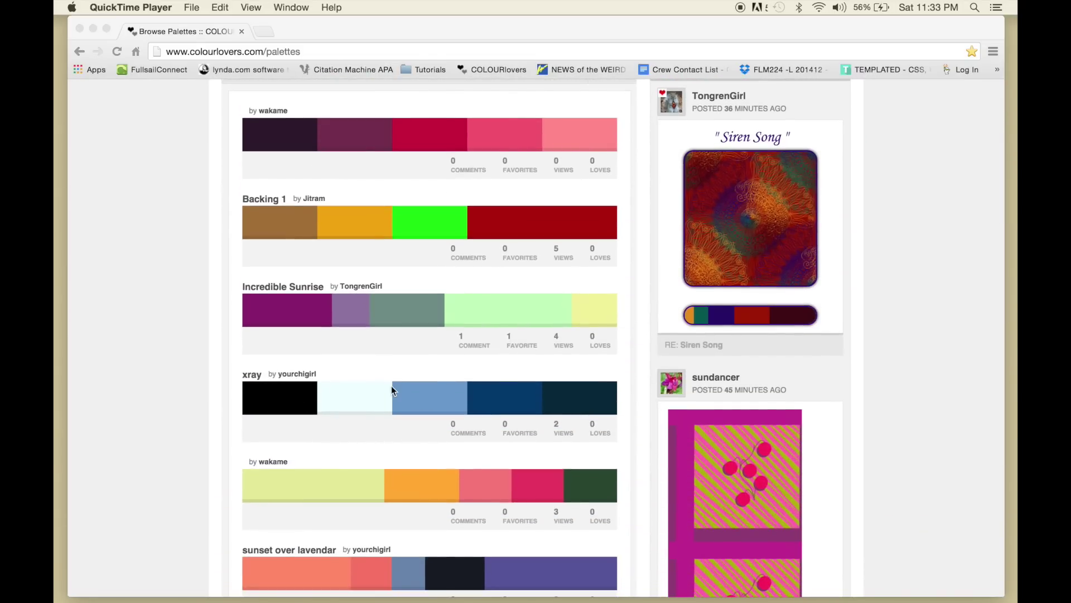
scroll(423, 511, down, 2)
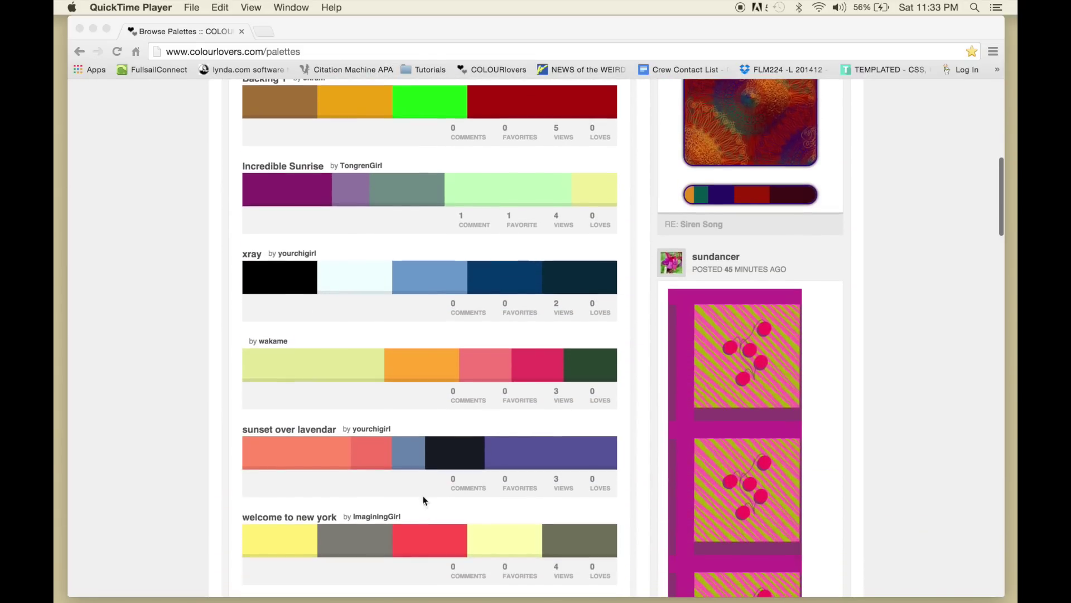
Scroll through the recent COLOURlovers palettes, including Backing 1
click(388, 544)
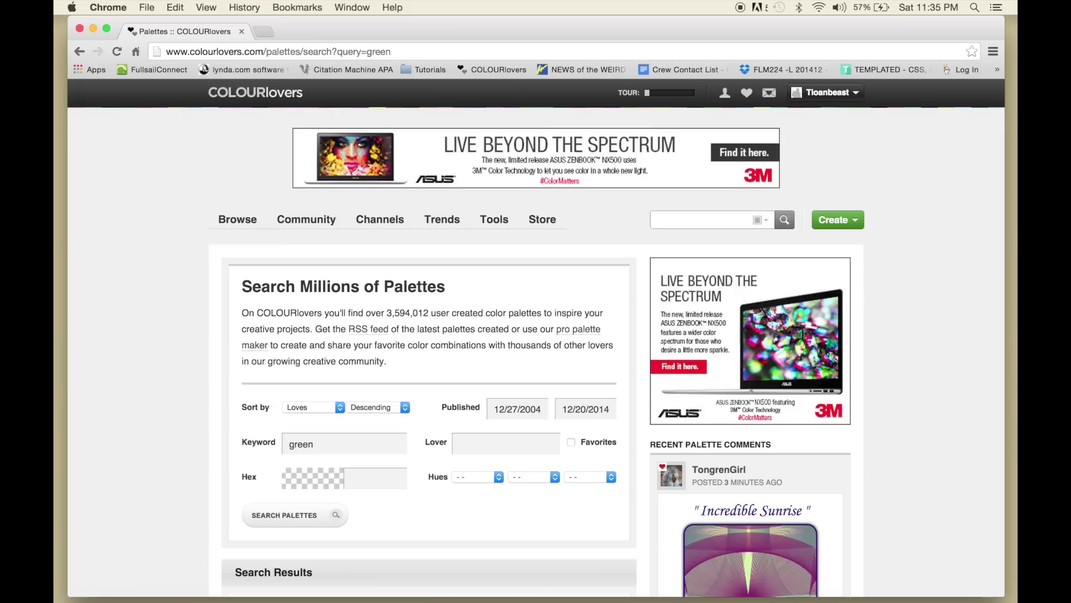
Search COLOURlovers for individual colours matching green
text(gr)
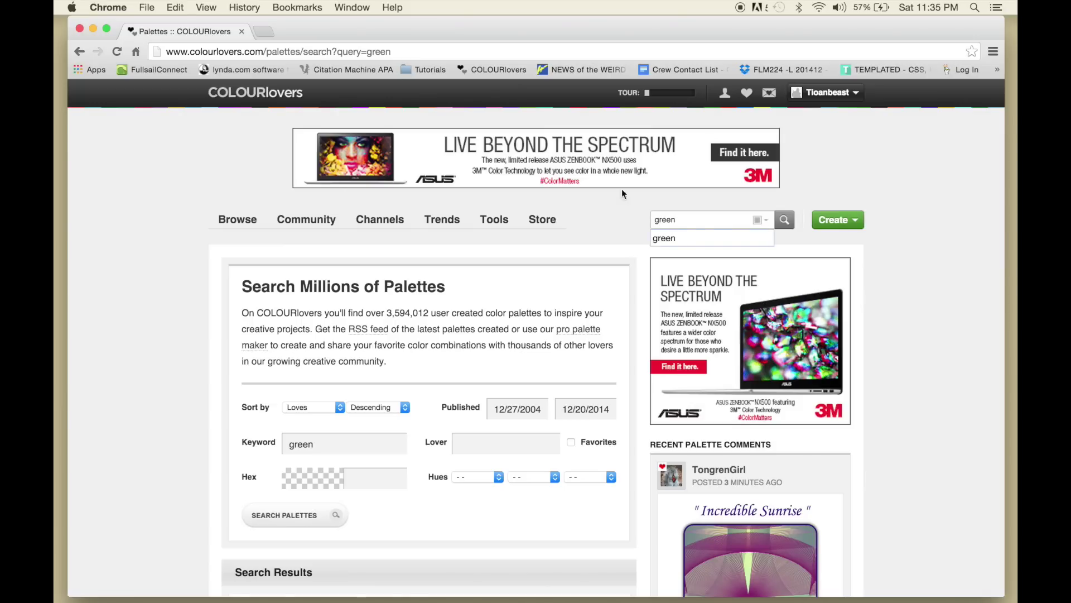
text(een)
click(714, 238)
click(761, 219)
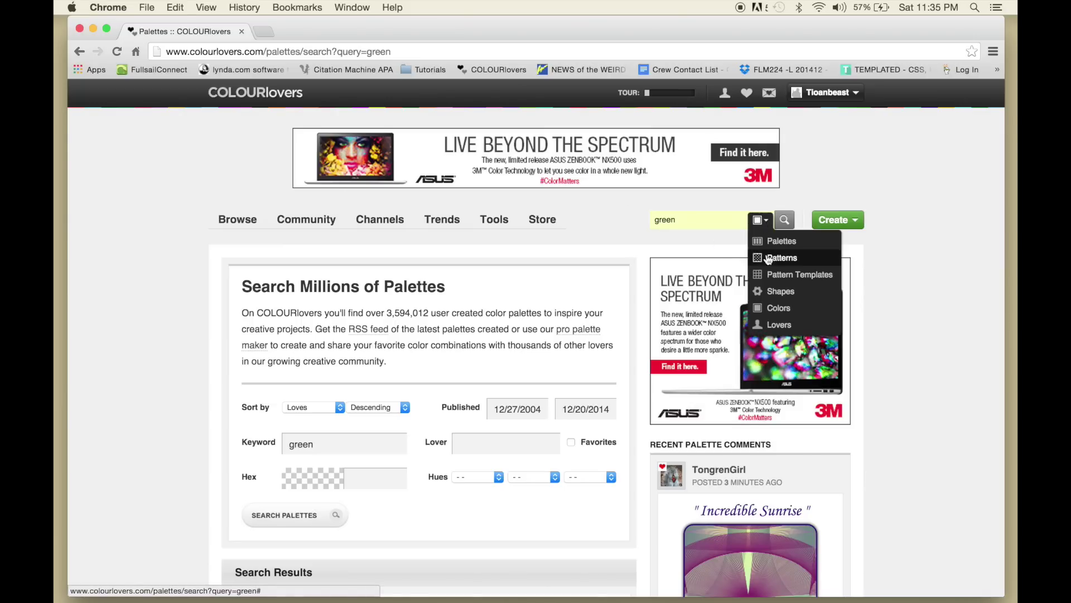
click(842, 223)
click(785, 220)
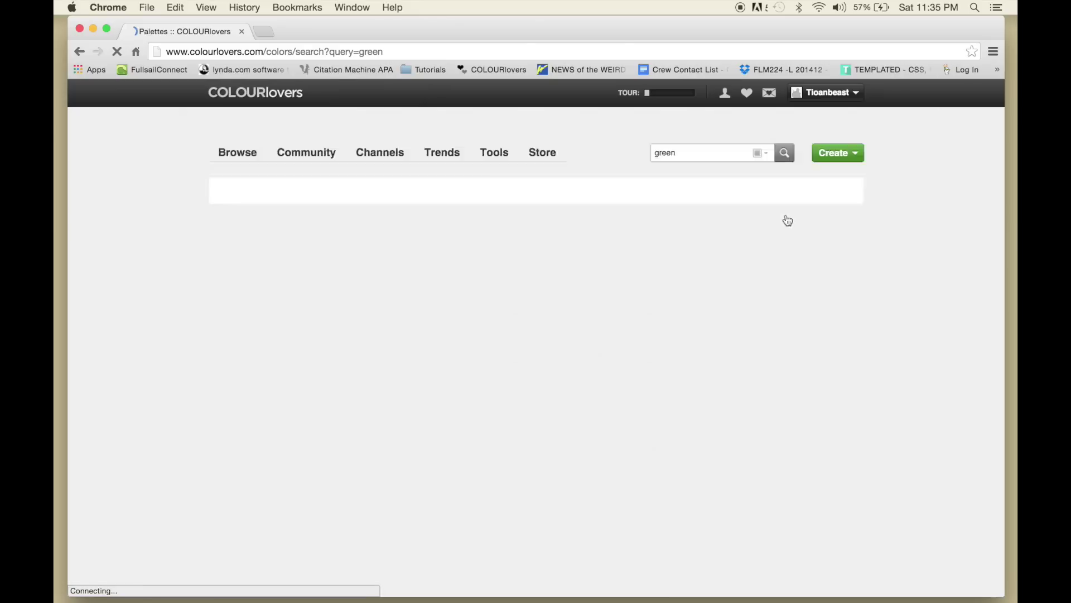
Start a palette from Irish Sea and pick brighter greens for slots 2 and 3
scroll(480, 396, down, 15)
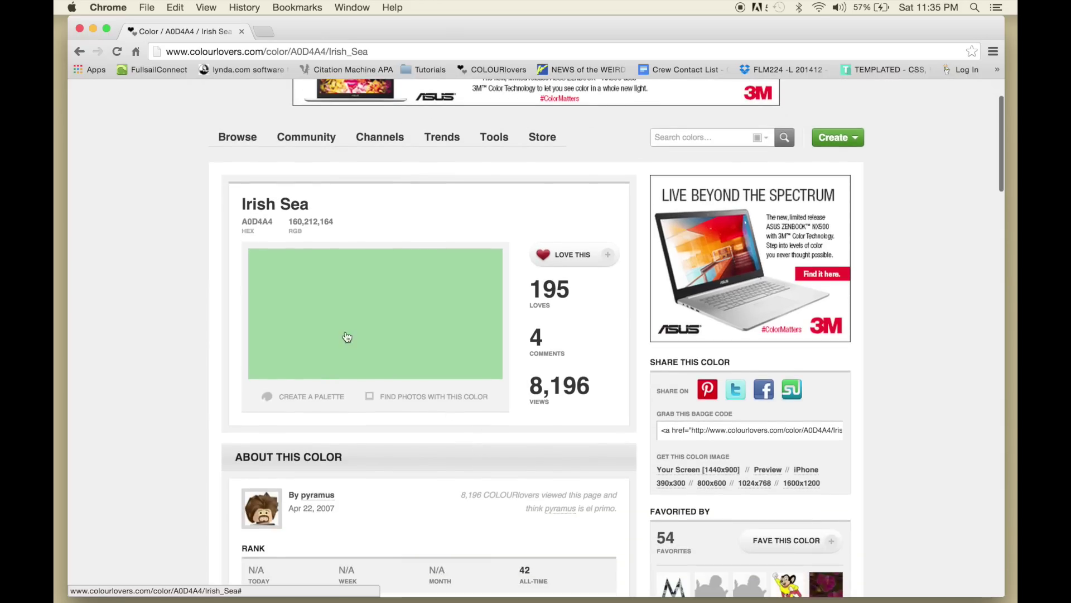
click(309, 403)
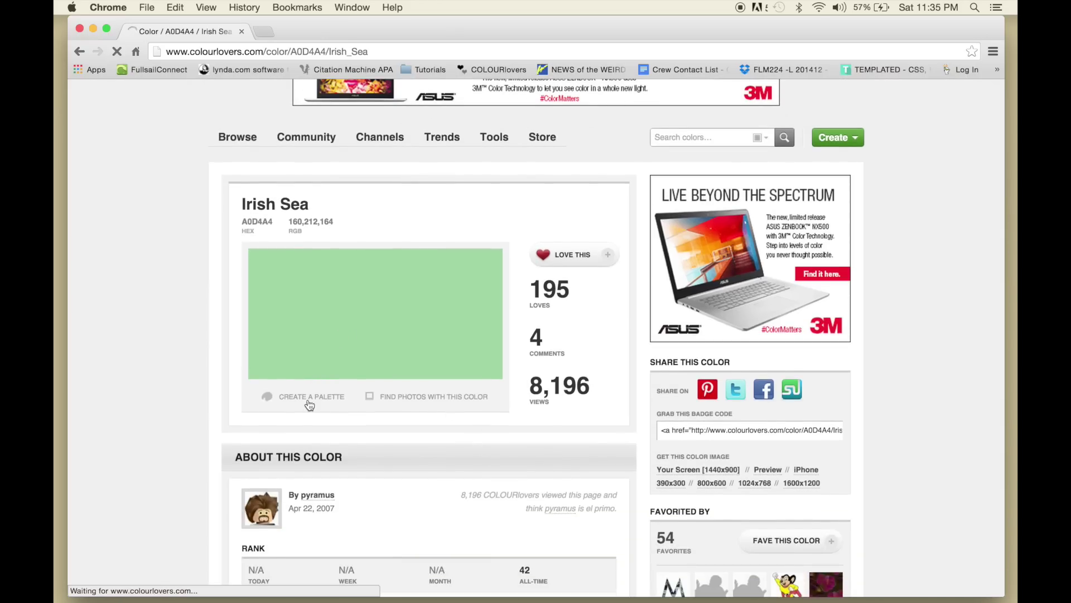
scroll(377, 339, down, 6)
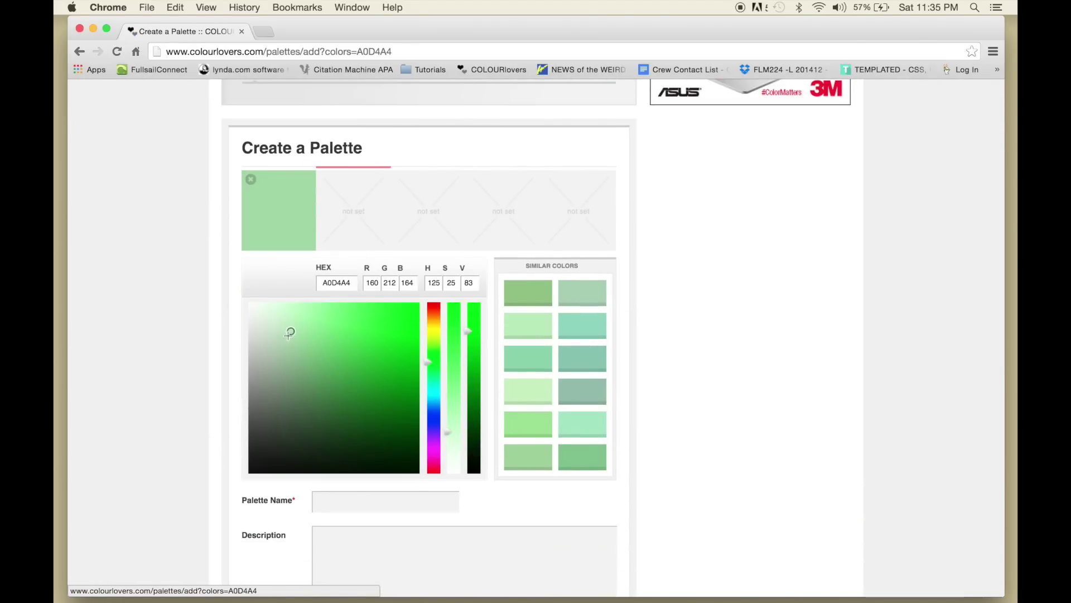
drag(289, 333, 389, 345)
click(413, 215)
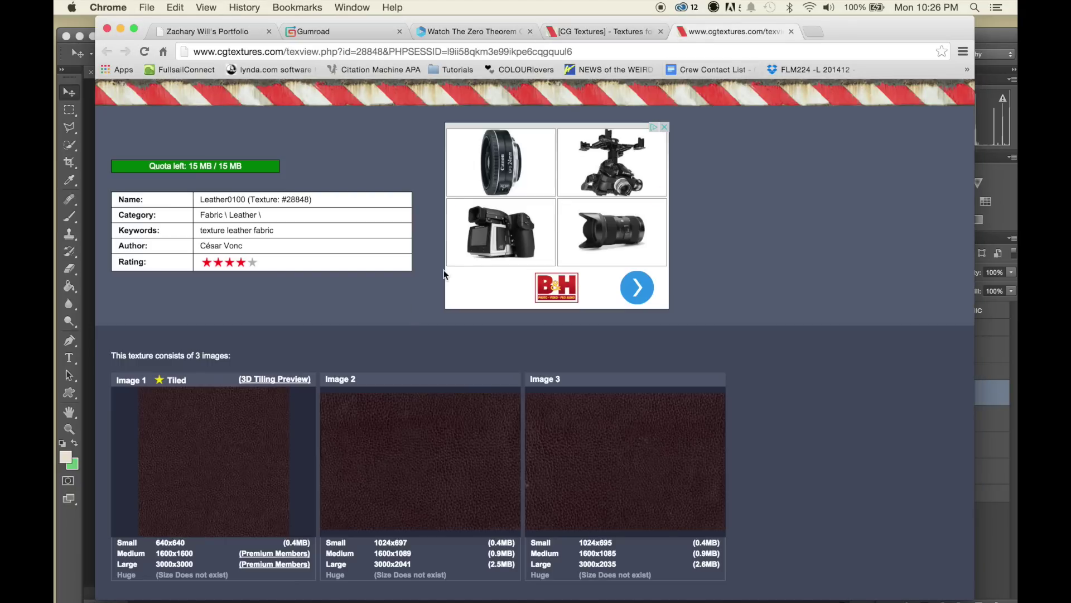
Download the medium 1600x1089 Leather0100 texture image
scroll(407, 426, down, 3)
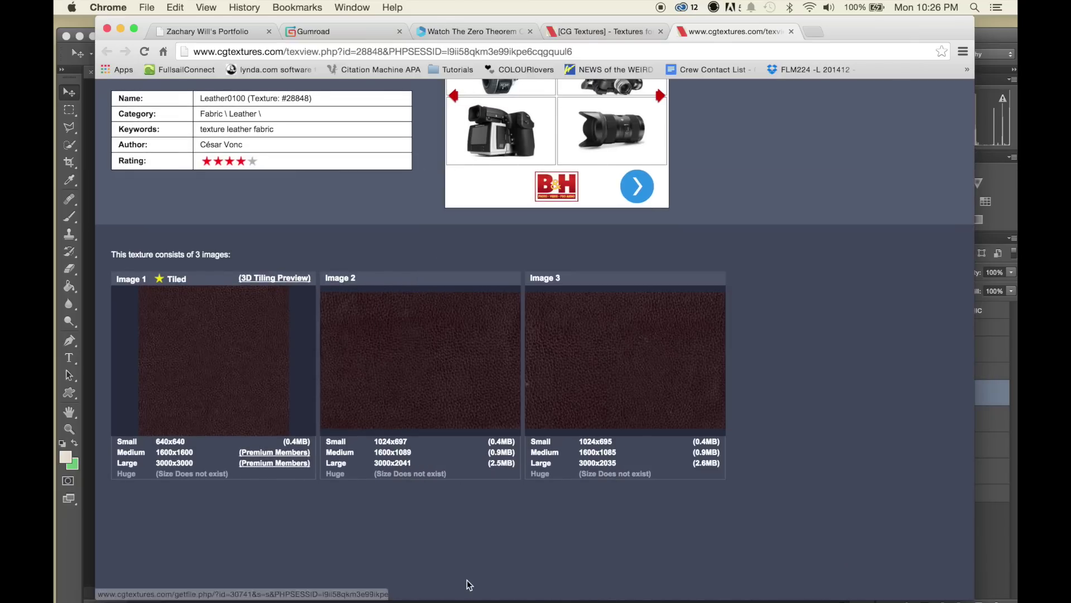
click(414, 454)
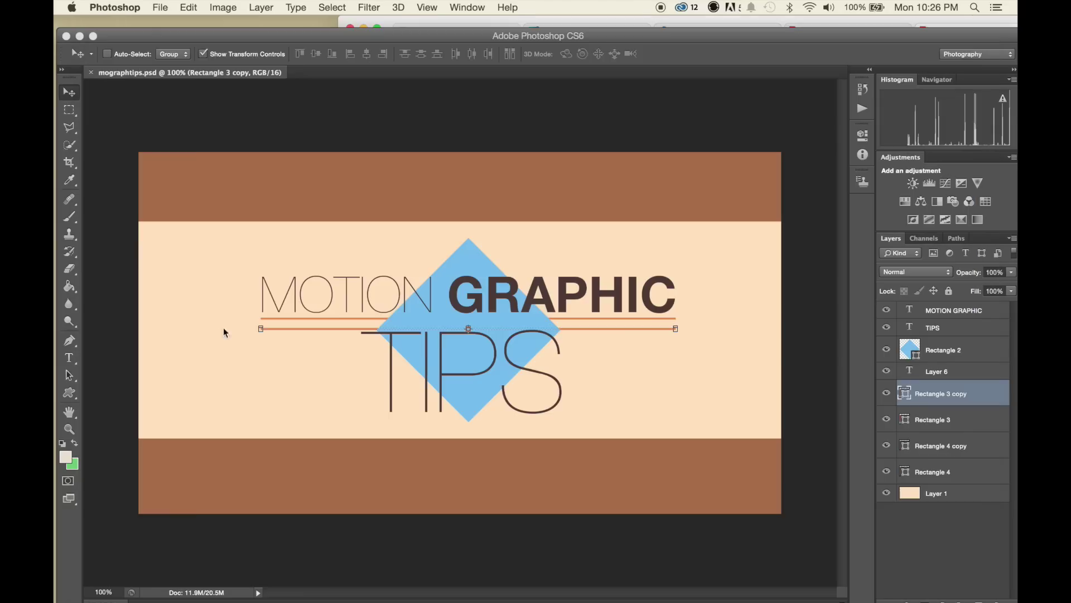
Place the leather texture into the design and move its layer to the top
drag(222, 330, 224, 335)
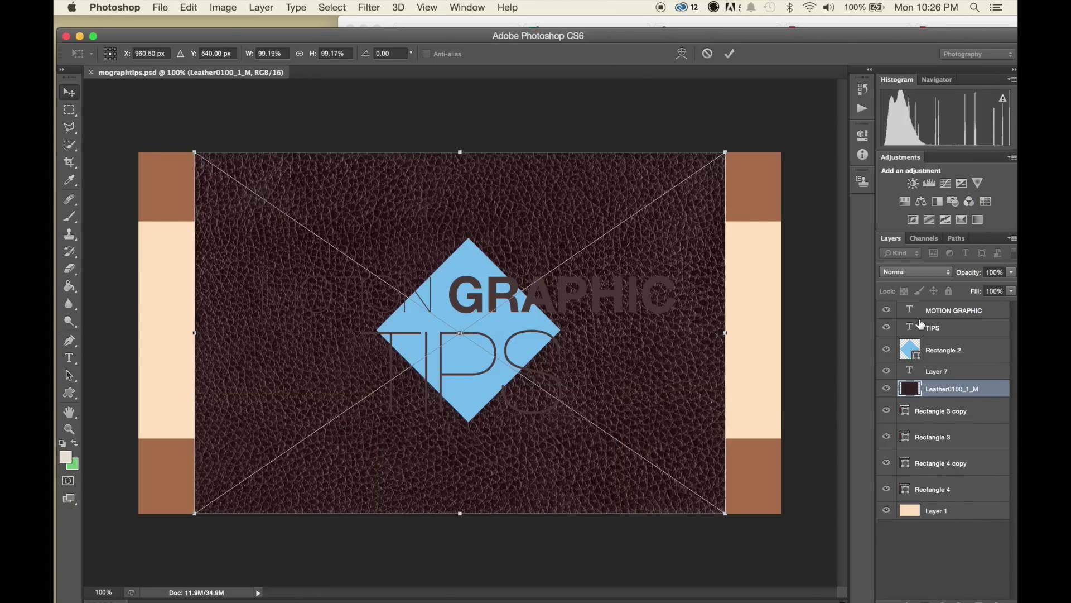
key(Return)
drag(913, 397, 913, 307)
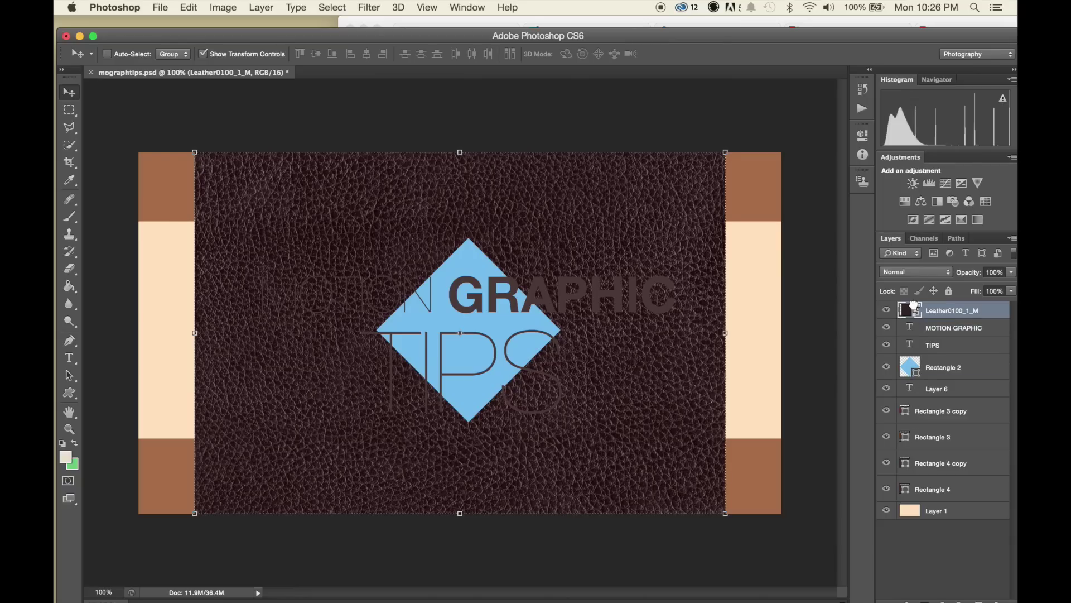
Scale the leather to about 125% to cover the canvas and set its opacity to 24%
drag(724, 148, 837, 79)
drag(623, 274, 677, 233)
key(Return)
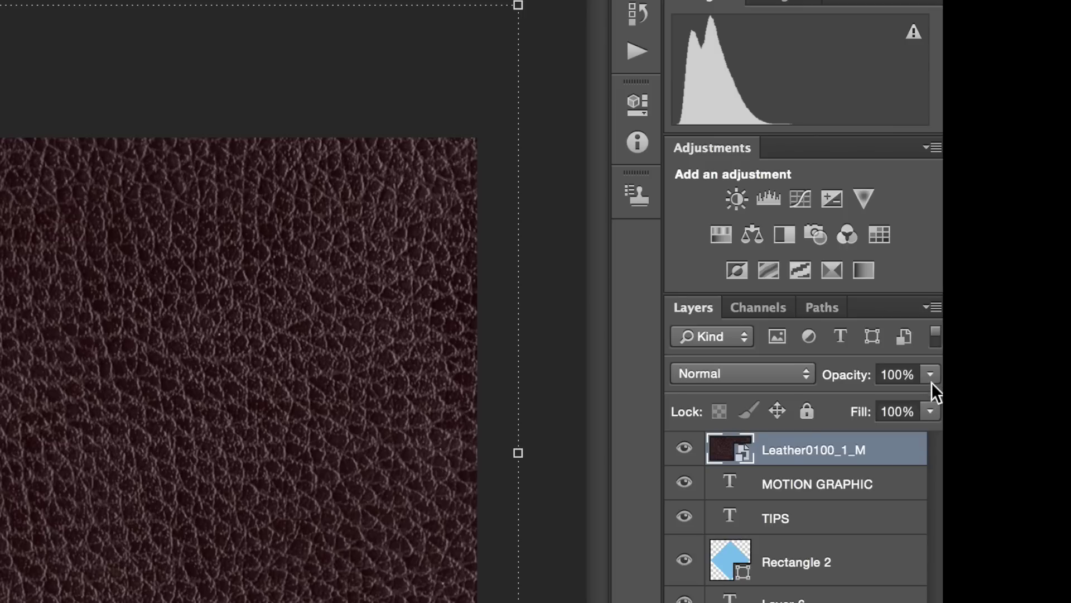
click(1012, 272)
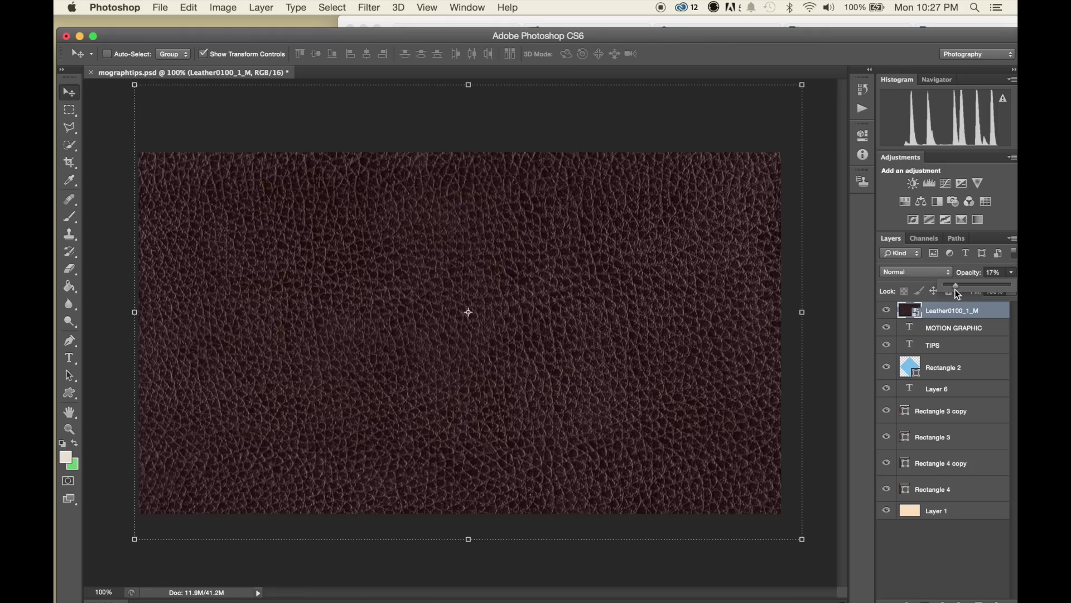
drag(903, 392, 830, 408)
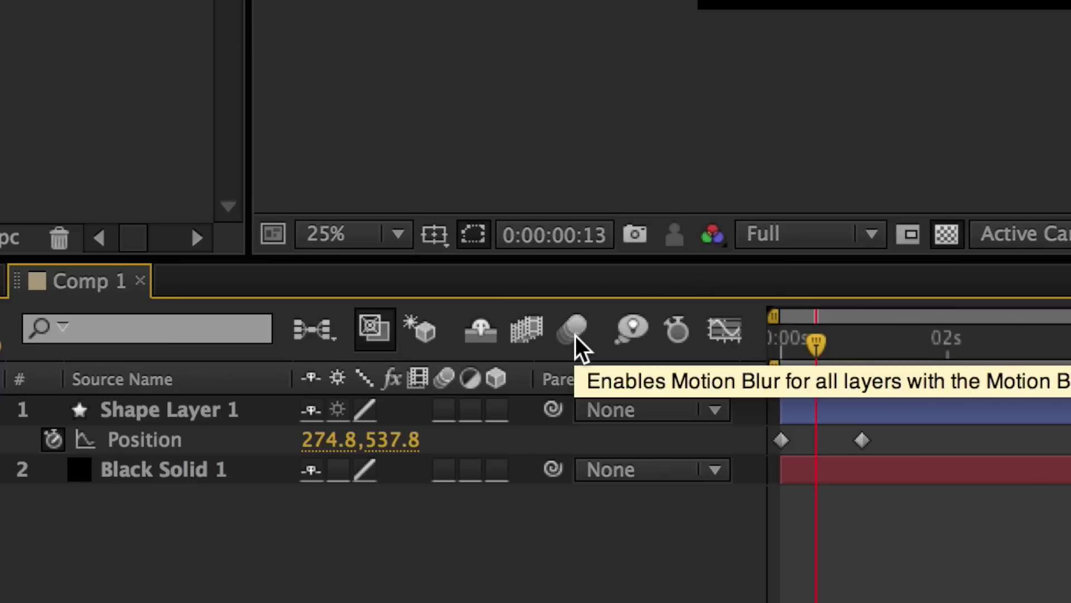
Enable motion blur on Comp 1 and Shape Layer 1, then preview the blurred slide
click(575, 336)
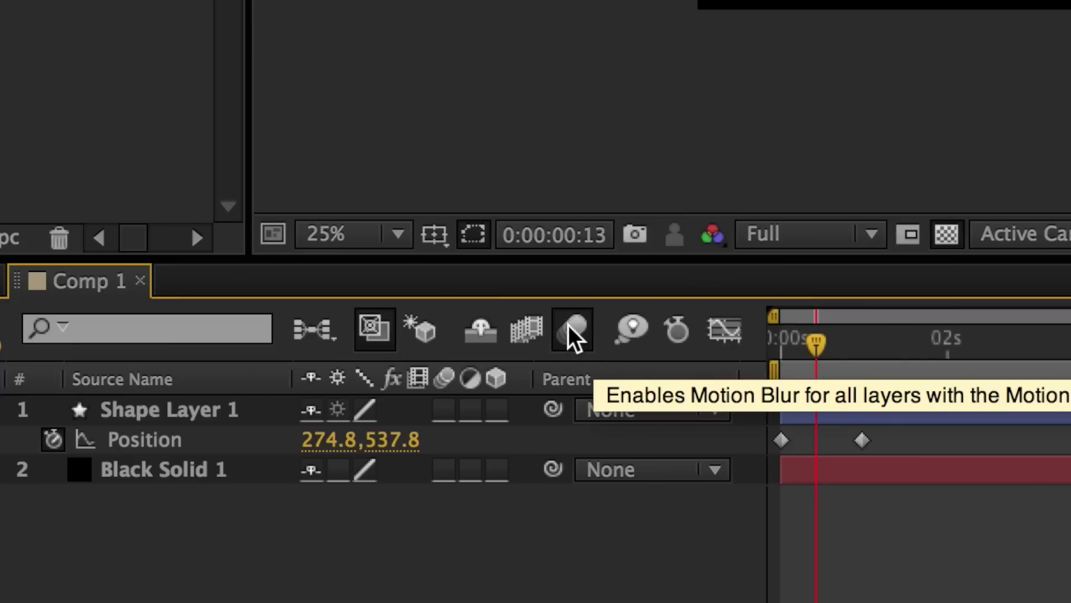
click(445, 411)
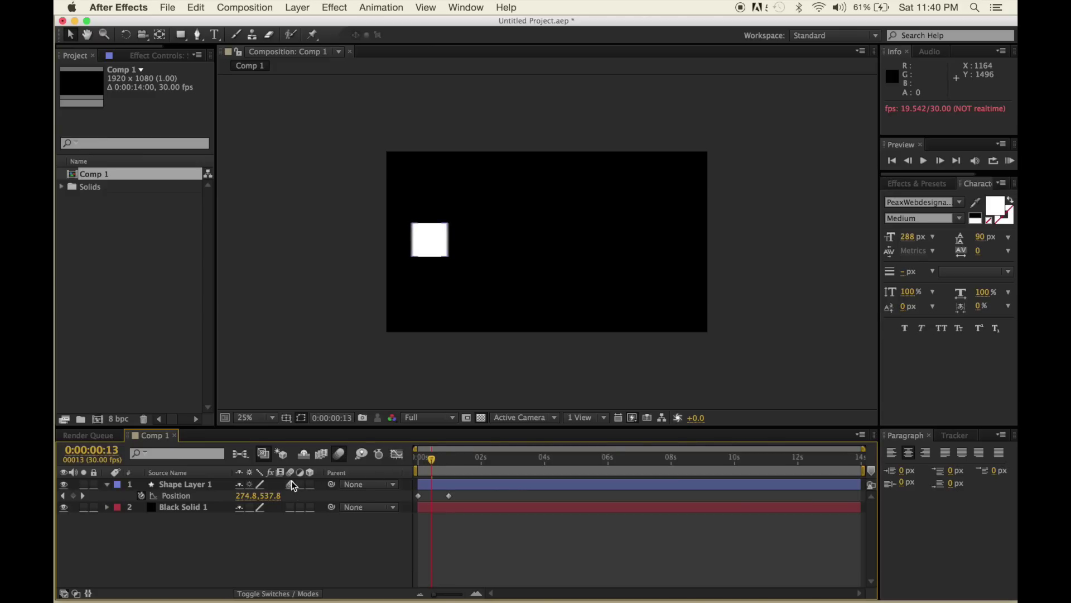
key(KP_0)
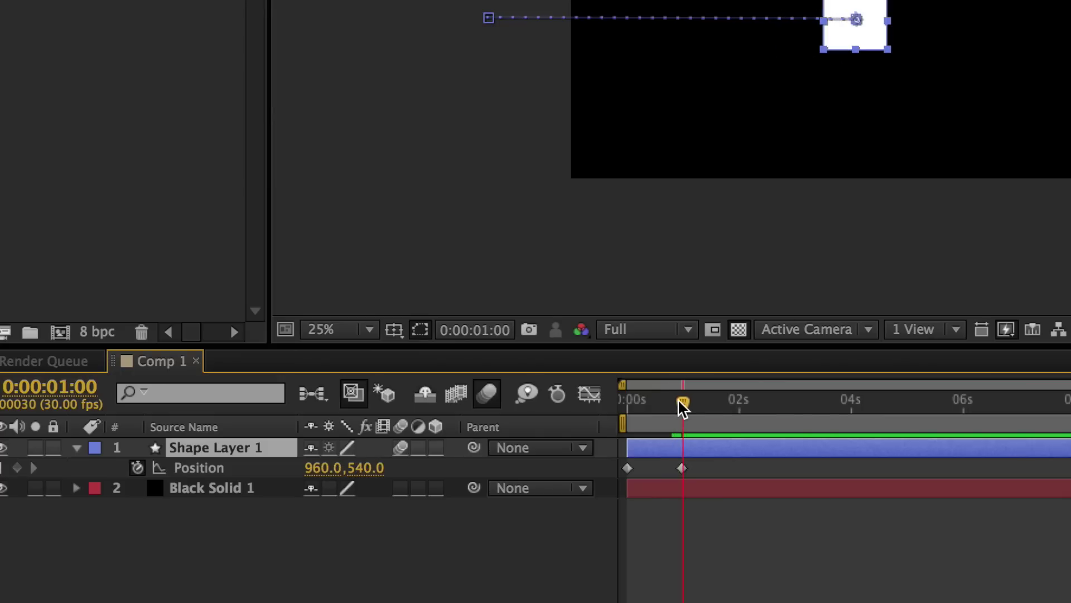
Apply Easy Ease to both Shape Layer 1 Position keyframes and preview the motion
drag(707, 470, 621, 472)
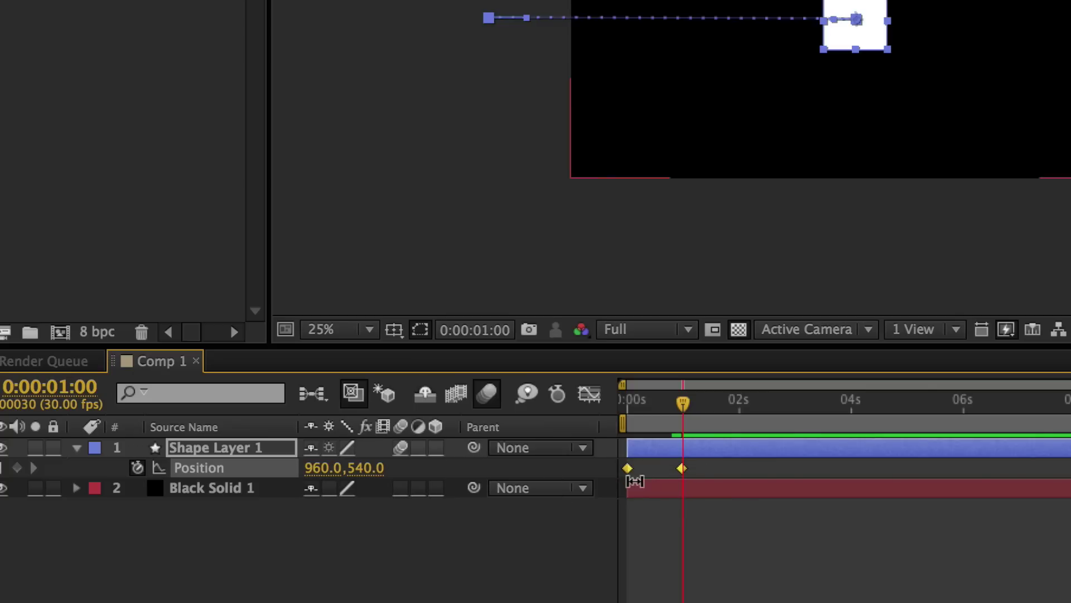
right_click(680, 471)
mouse_move(787, 602)
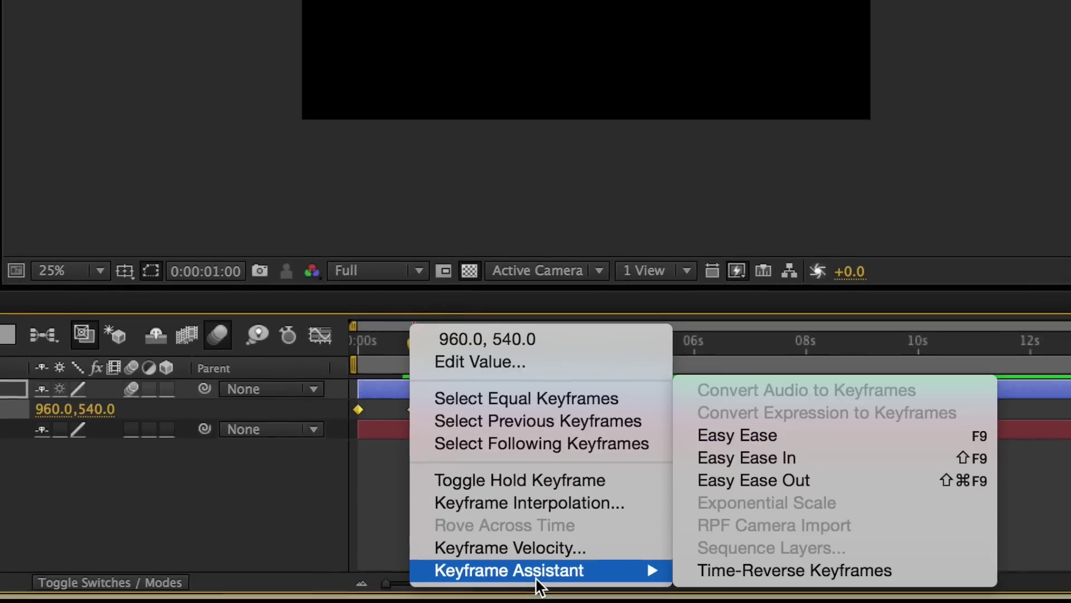
click(797, 431)
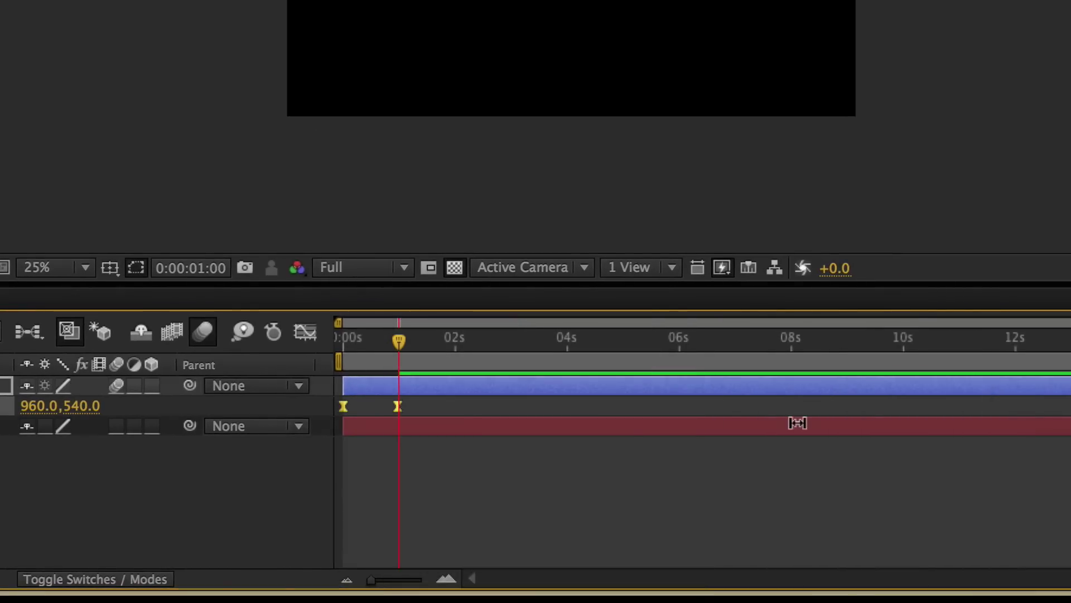
click(385, 341)
key(space)
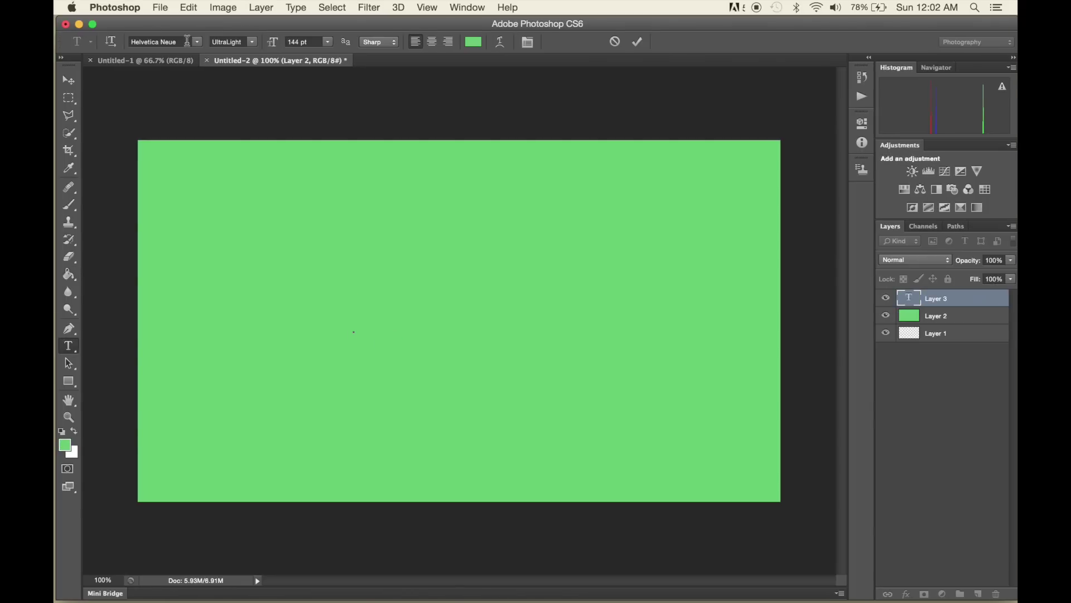
Make the Logo text white and enlarge it
key(ctrl+a)
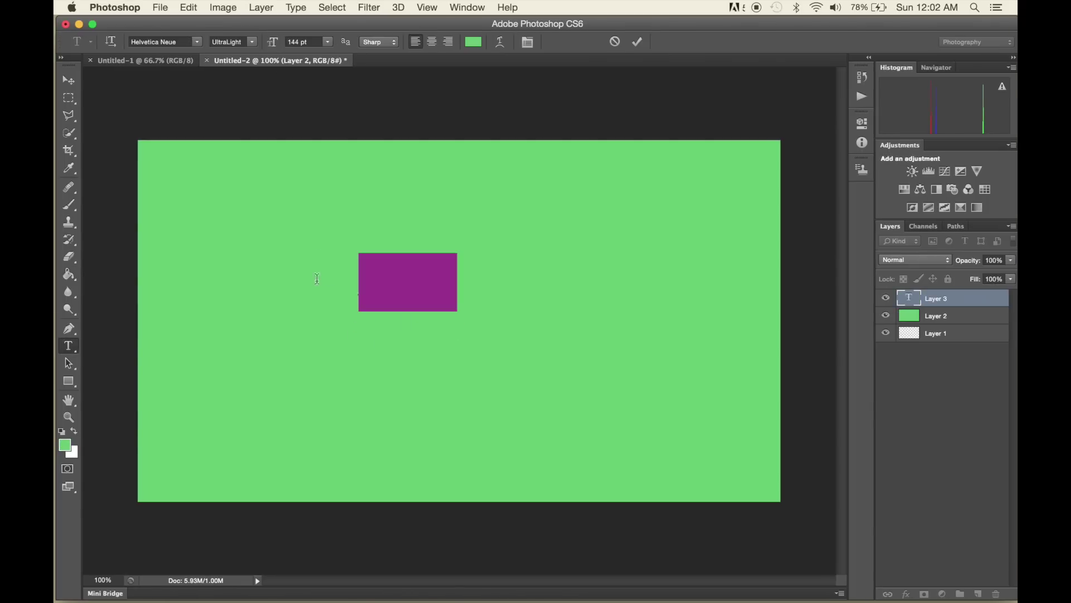
click(473, 42)
click(919, 126)
key(ctrl+Return)
key(v)
drag(459, 259, 521, 287)
key(Return)
Add a 'Subline' text layer just beneath Logo
key(t)
click(423, 413)
text(Subline)
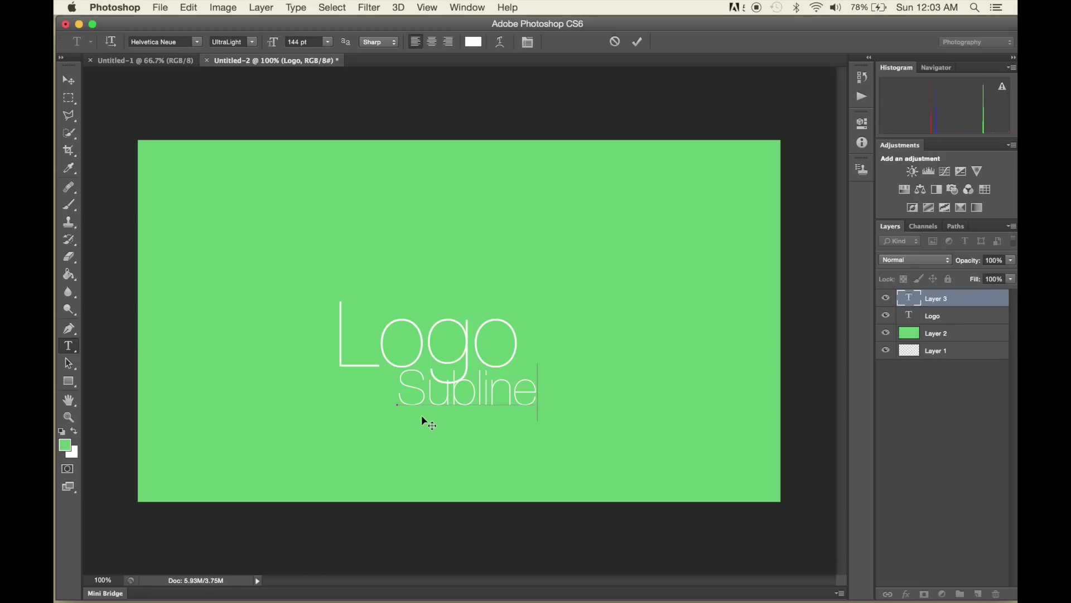
key(ctrl+Return)
key(v)
drag(513, 387, 591, 393)
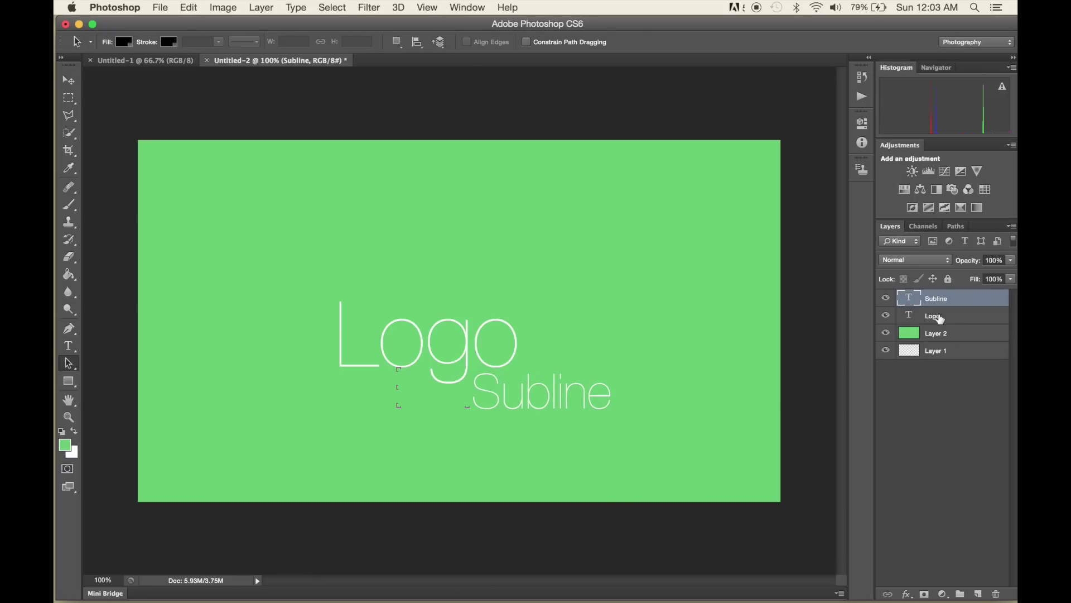
Set the Logo text to Helvetica Neue Bold and retype it as 'LOGO'
double_click(909, 315)
click(262, 42)
click(240, 157)
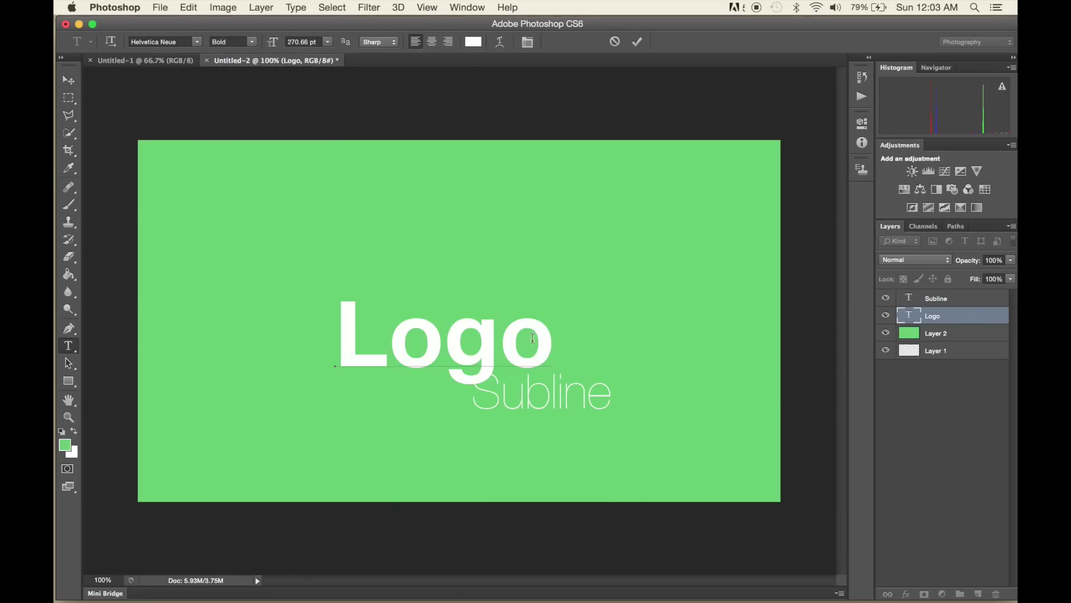
key(BackSpace)
text(LOGO)
click(68, 80)
drag(544, 352, 515, 357)
key(a)
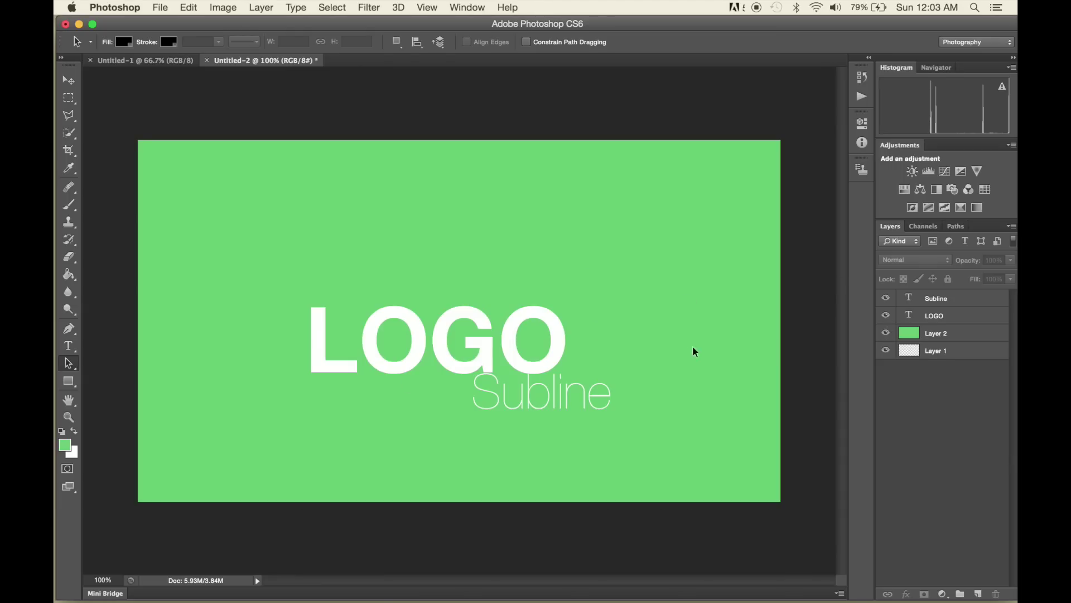
Move LOGO and Subline up together on the green canvas
click(69, 80)
click(937, 315)
shift+click(937, 298)
drag(505, 313, 516, 270)
key(a)
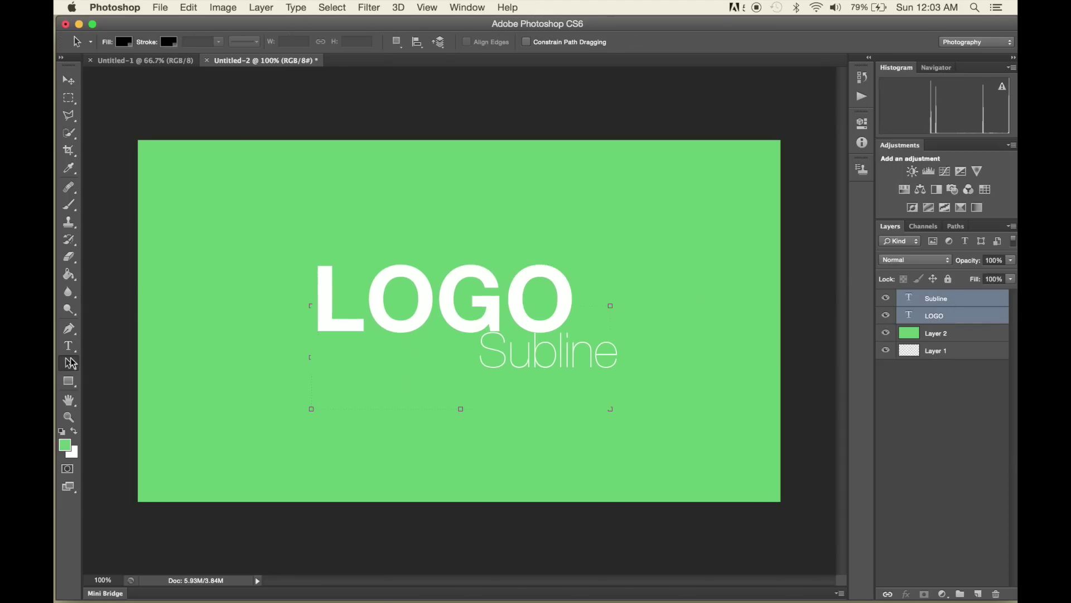
click(886, 333)
click(886, 333)
Draw a thin white rectangle line below LOGO
click(69, 381)
key(x)
drag(311, 336, 451, 385)
Reposition Subline and nudge LOGO down slightly relative to the white line
click(69, 79)
click(917, 462)
click(937, 324)
key(a)
click(510, 336)
click(391, 301)
click(69, 80)
drag(517, 305, 517, 315)
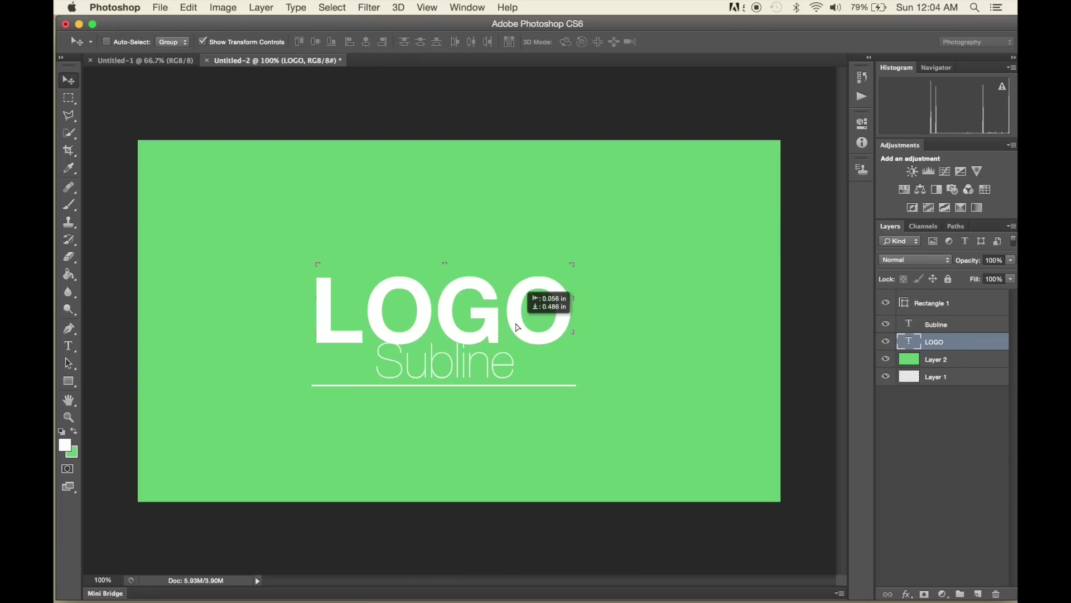
key(a)
Free Transform Subline to sit directly under LOGO
click(491, 369)
key(v)
key(ctrl+t)
drag(509, 380, 515, 270)
key(Return)
key(a)
Place a copy of the white Rectangle 1 line above LOGO
key(alt+bracketright)
key(v)
key(a)
click(914, 470)
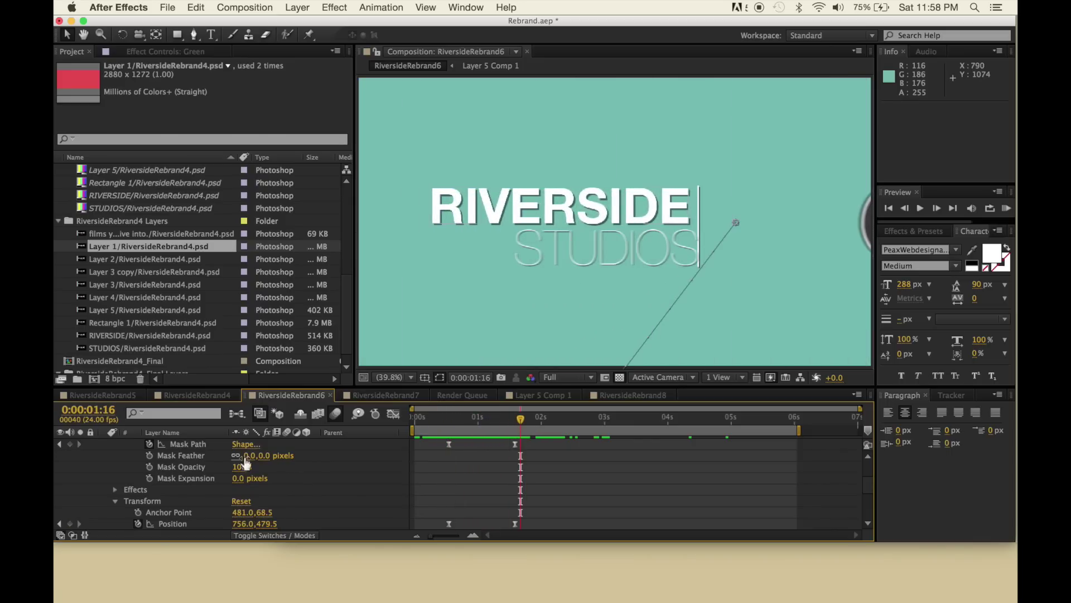
Select Mask 1 on RIVERSIDE and scrub its keyframes to show the text sliding into view
click(207, 444)
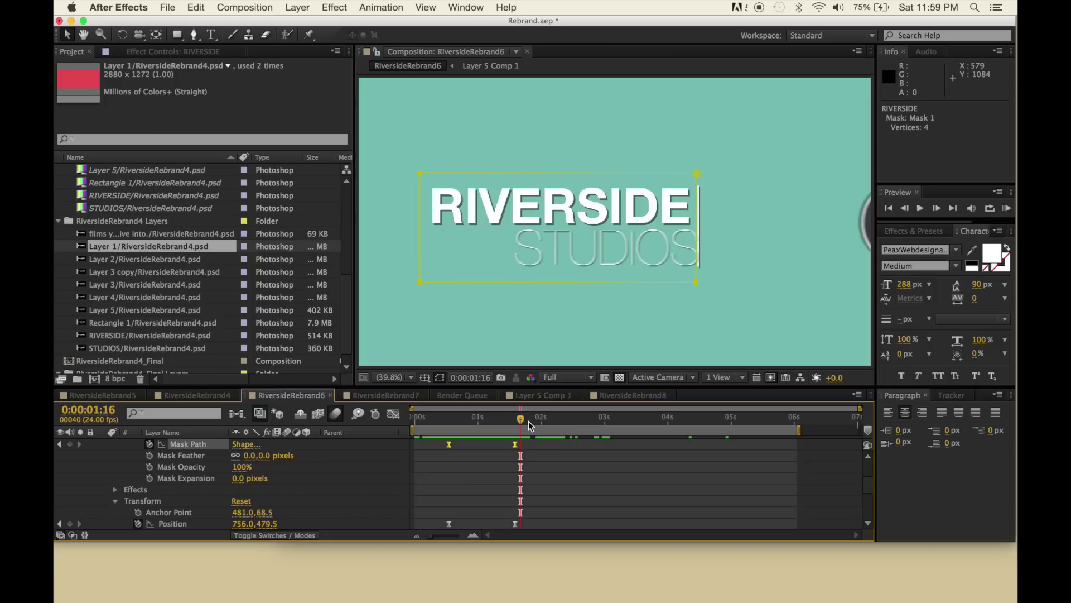
drag(520, 423, 516, 422)
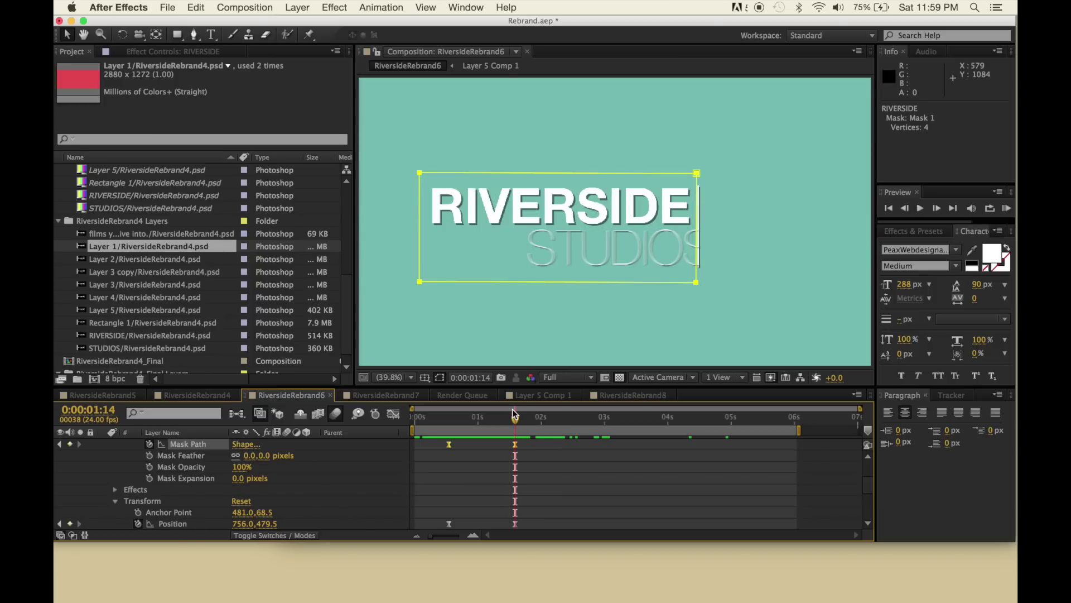
drag(511, 419, 449, 421)
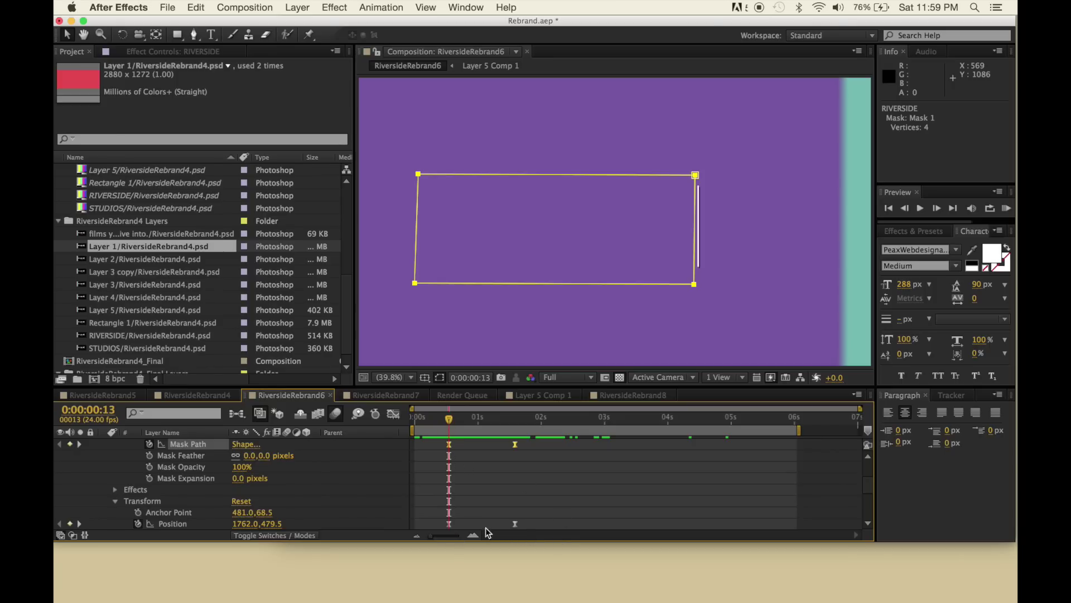
drag(452, 421, 507, 447)
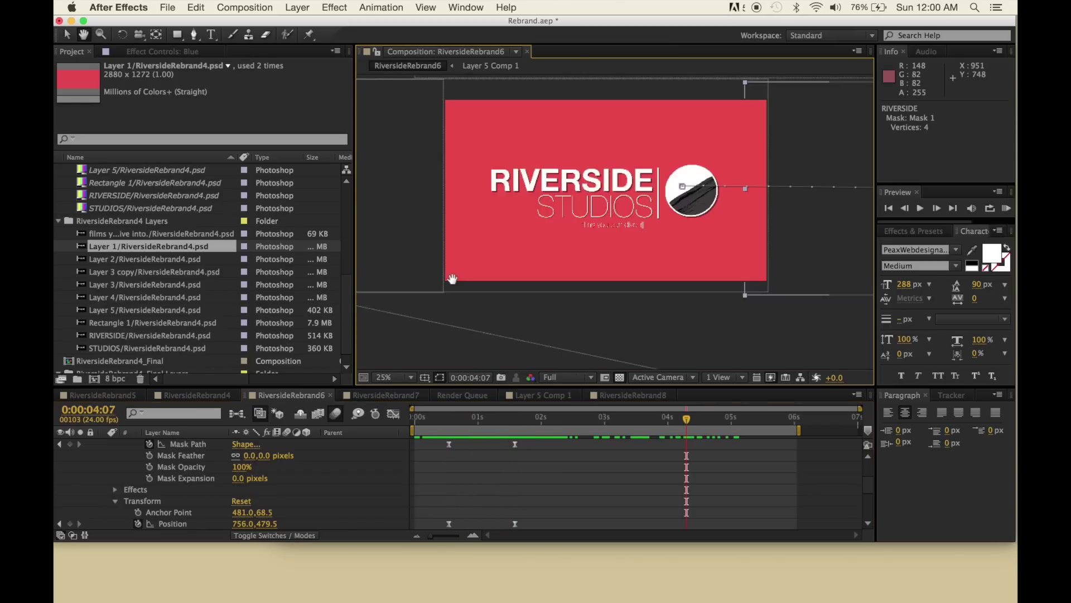
Zoom the Composition viewer in on the 'films you can dive in…' tagline, then back to 100%
key(period)
key(period)
key(period)
key(period)
key(period)
key(period)
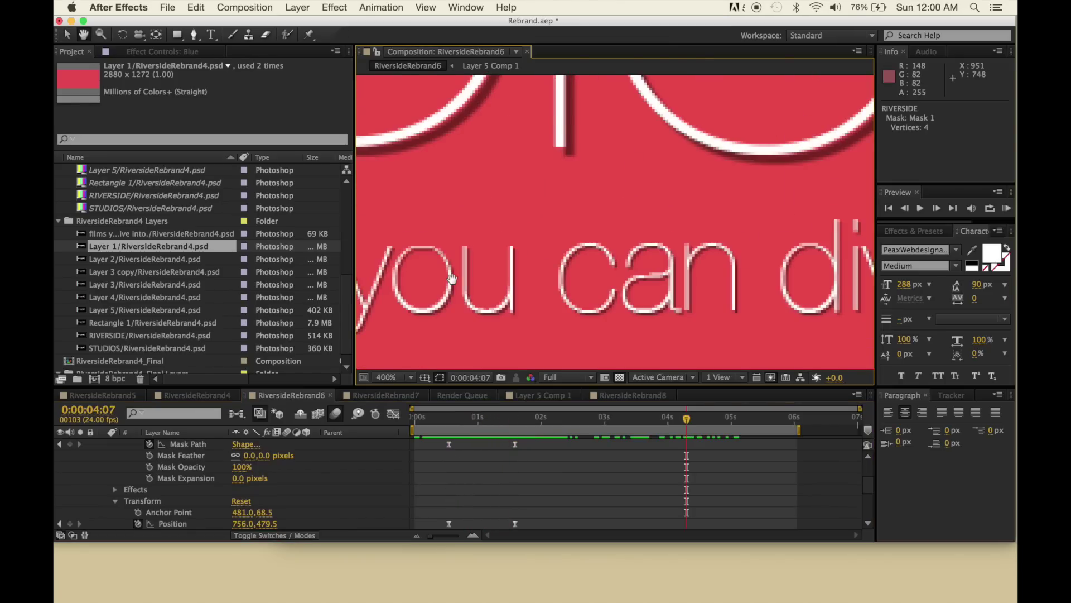
key(comma)
key(comma)
key(period)
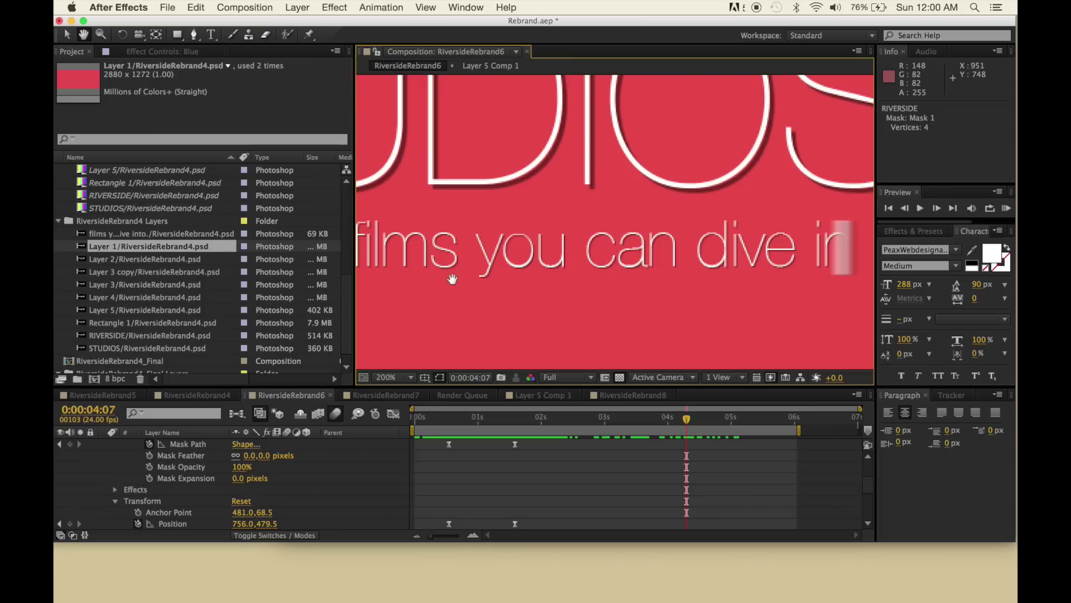
key(comma)
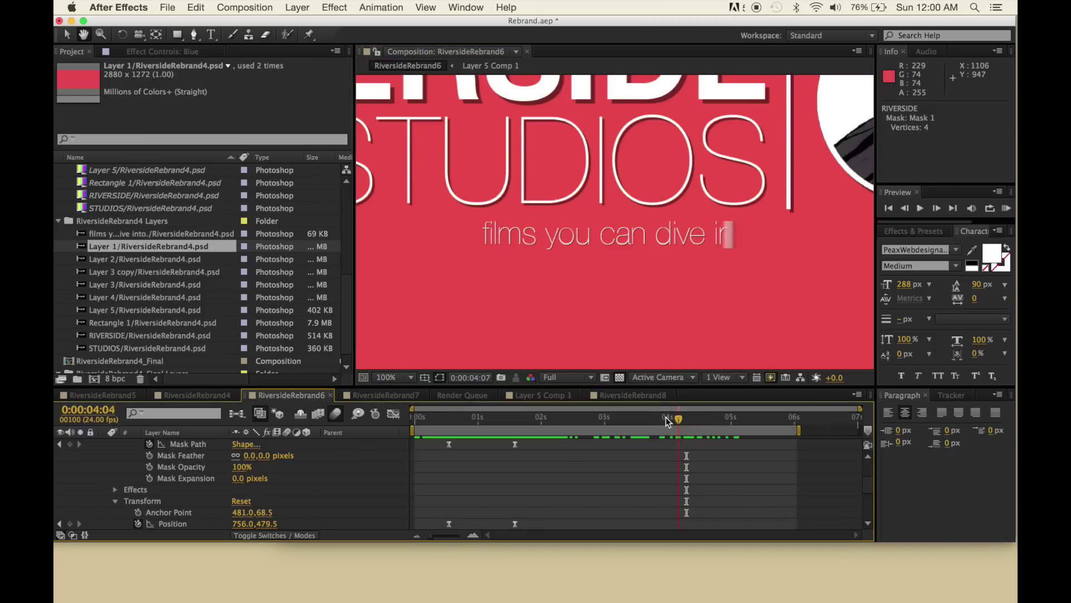